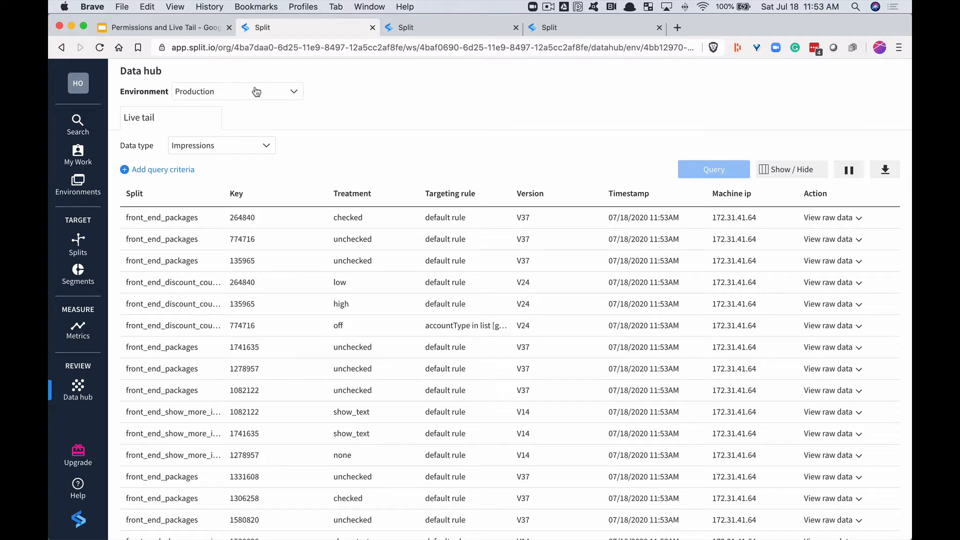
- Add a query criterion to the Production impressions live tail for Split equals front_end_discount_coupon
click(264, 145)
click(265, 145)
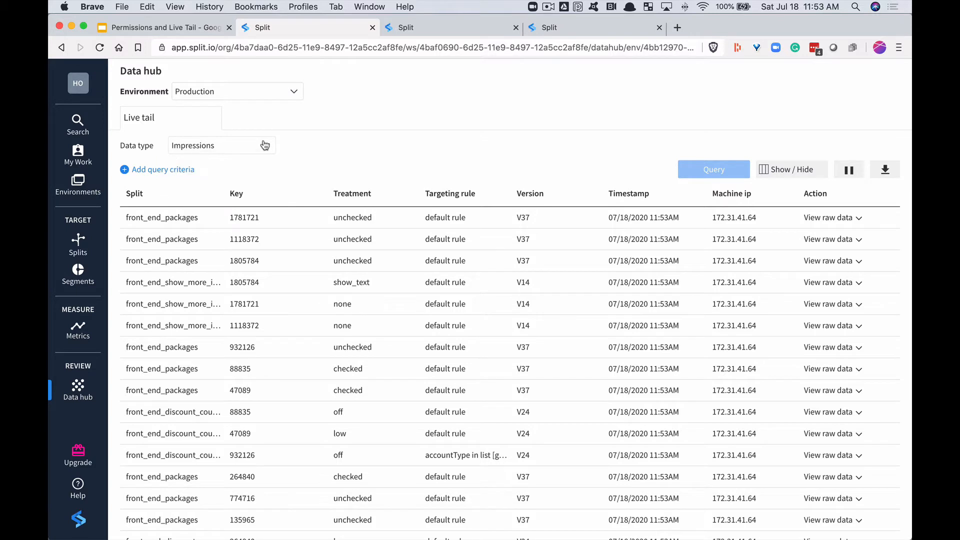
click(175, 170)
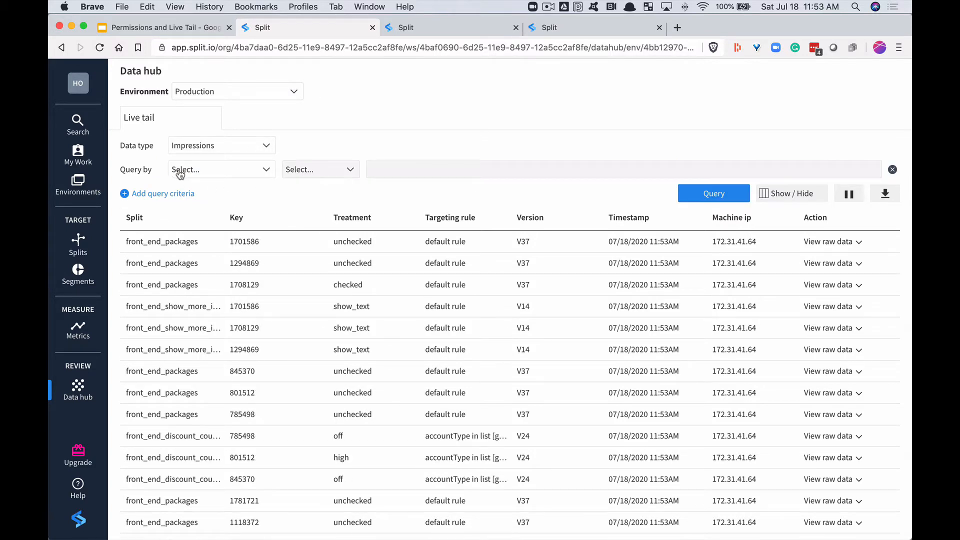
click(265, 170)
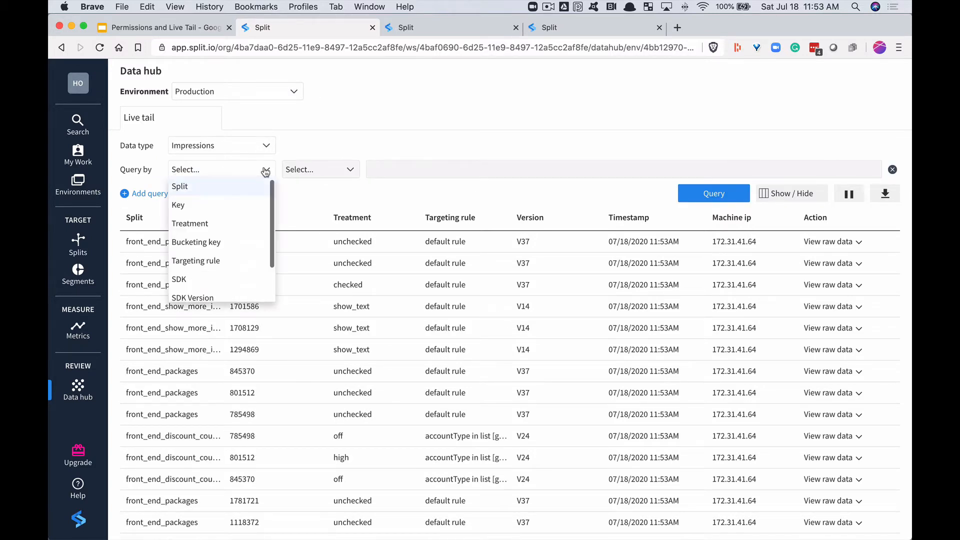
click(226, 189)
click(425, 177)
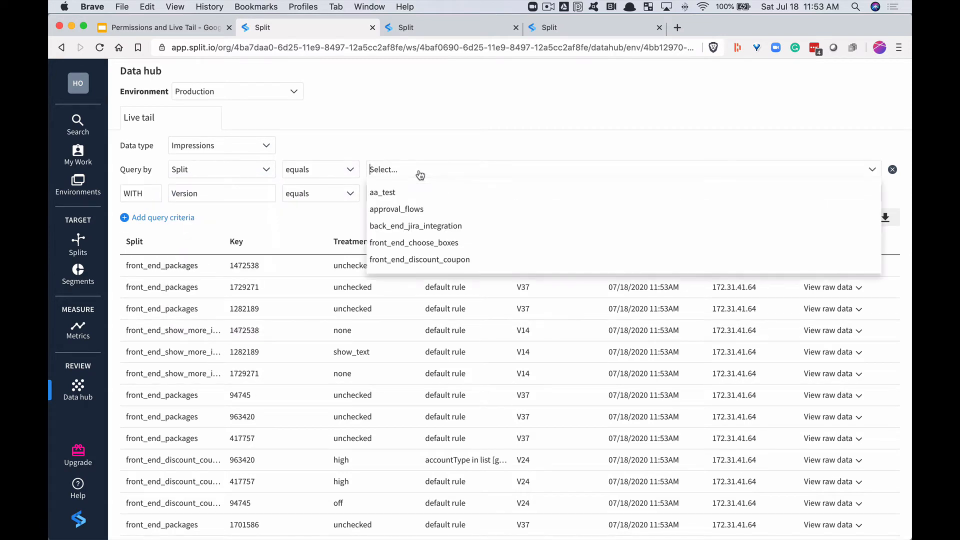
click(413, 258)
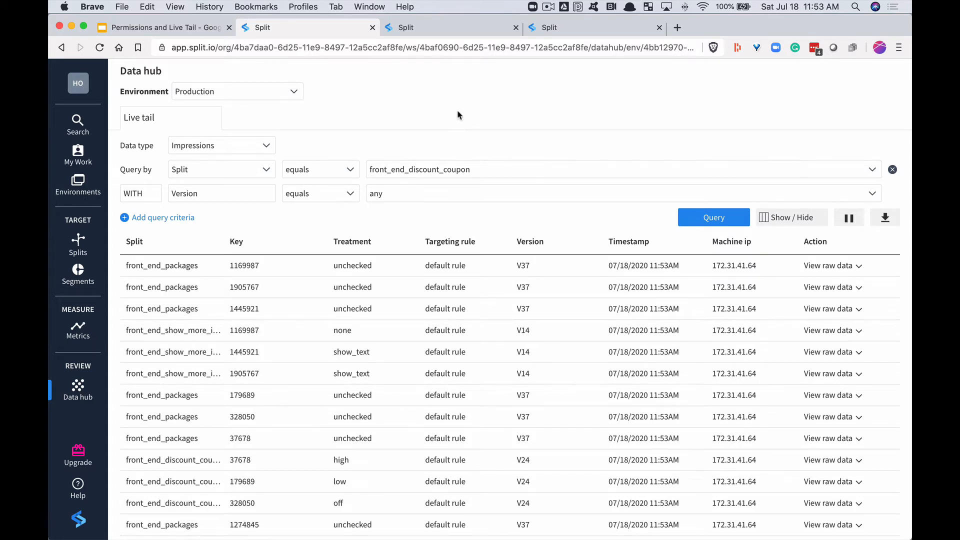
- Switch to the front_end_discount_coupon split and review its treatments, targeting rules and default rule
click(450, 28)
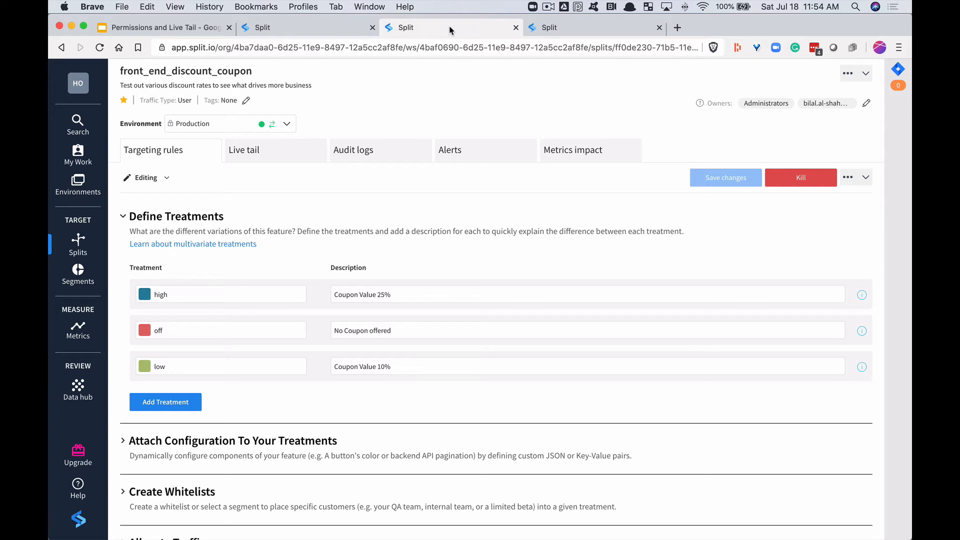
scroll(465, 312, down, 5)
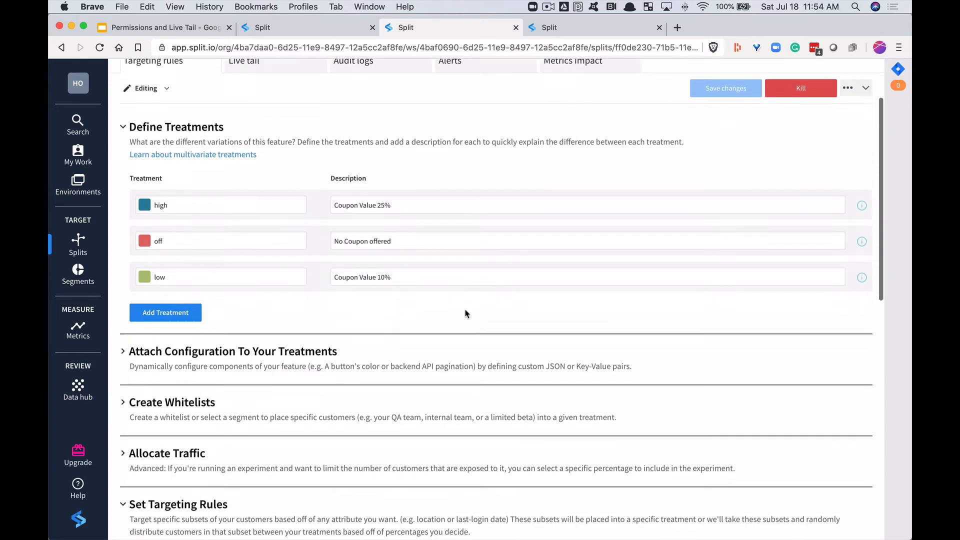
scroll(465, 313, down, 5)
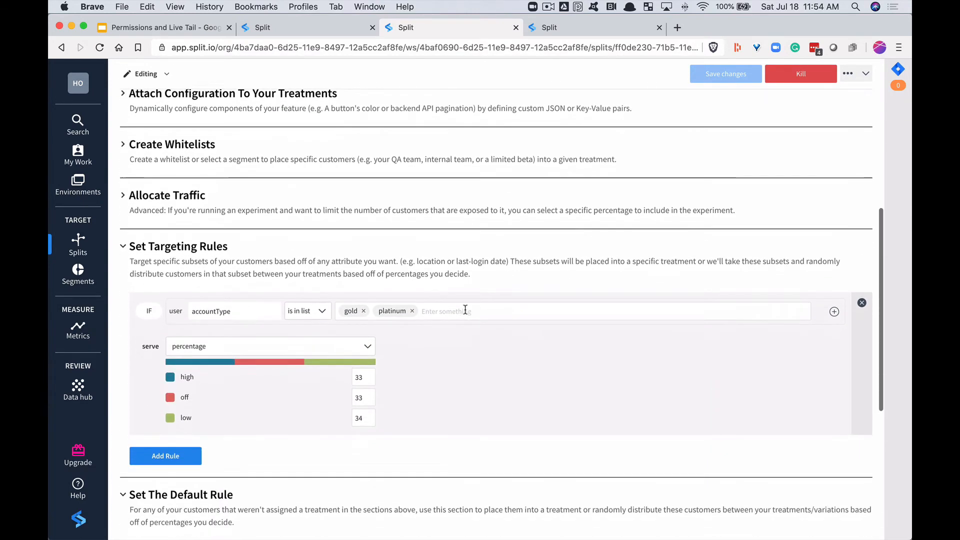
scroll(457, 375, down, 3)
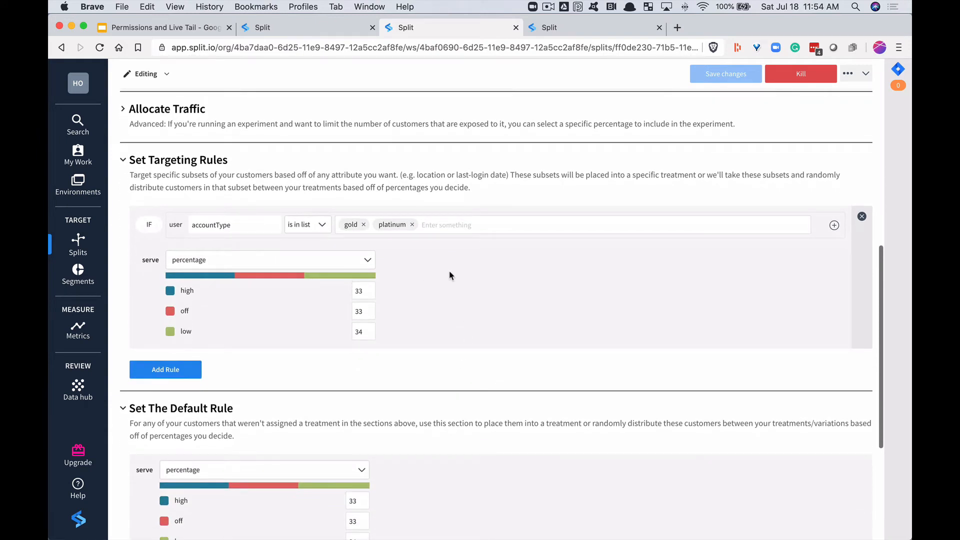
scroll(469, 280, down, 3)
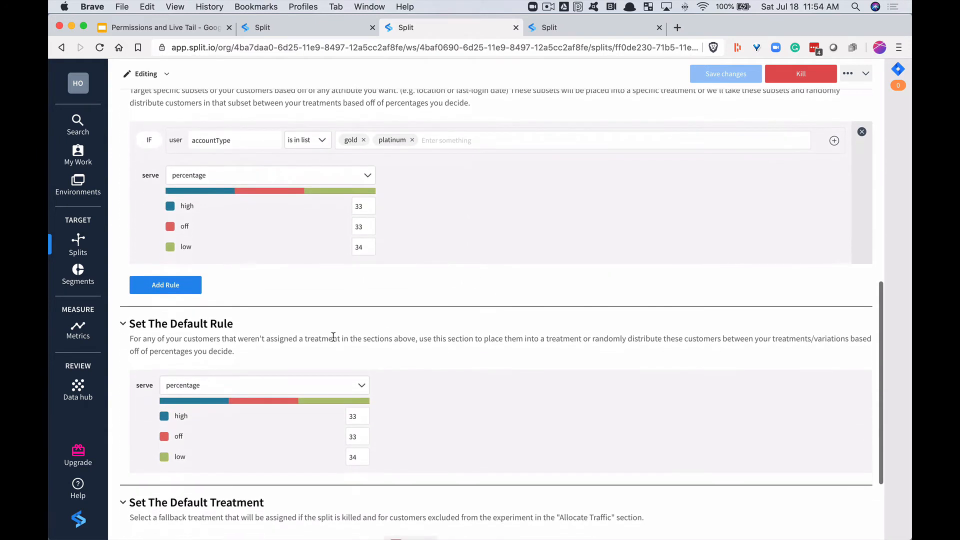
scroll(369, 343, up, 15)
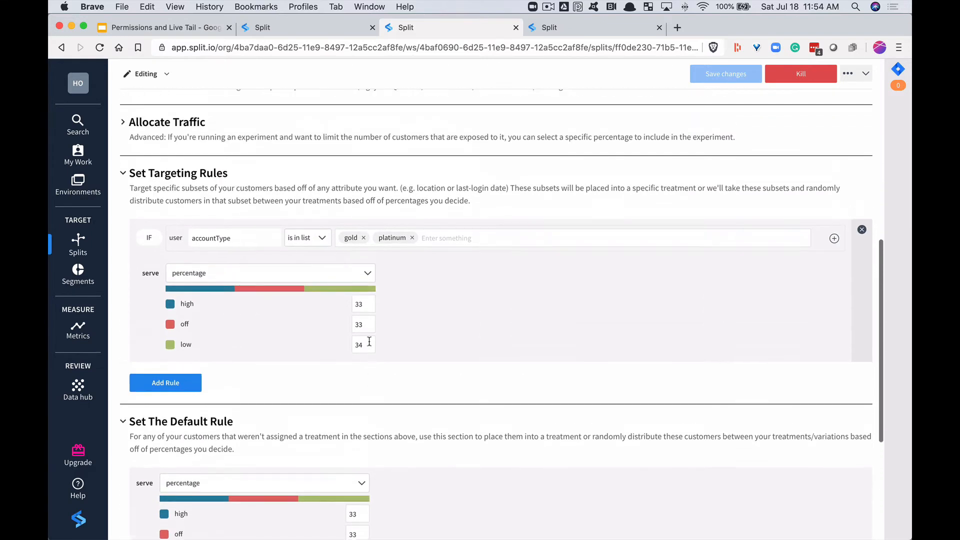
scroll(371, 346, up, 2)
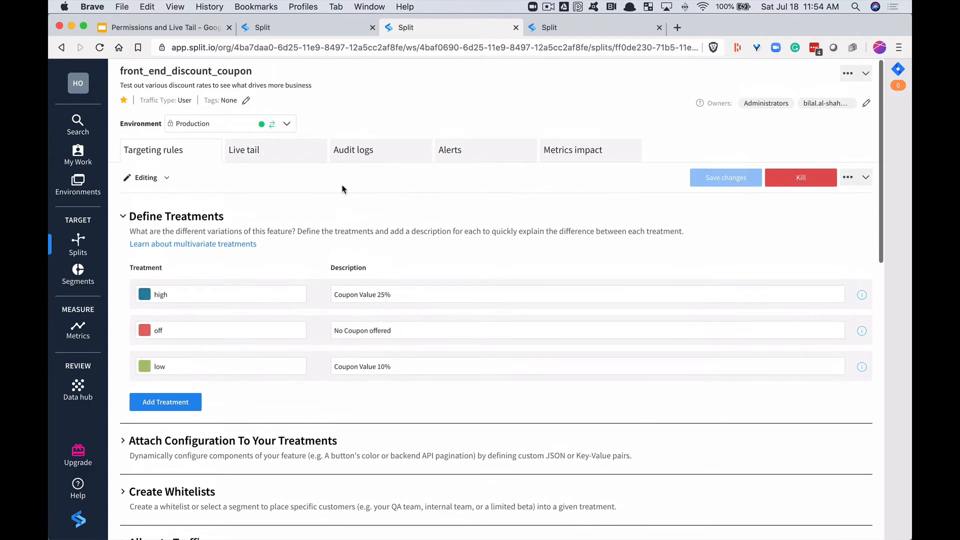
- Open the split's live tail and query impressions whose targeting rule matches accountType
click(286, 165)
click(686, 199)
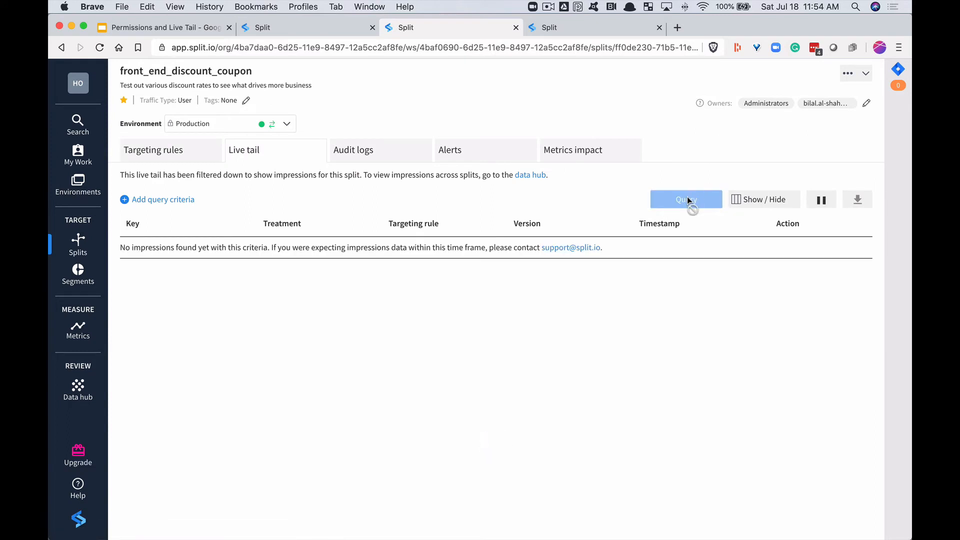
click(173, 201)
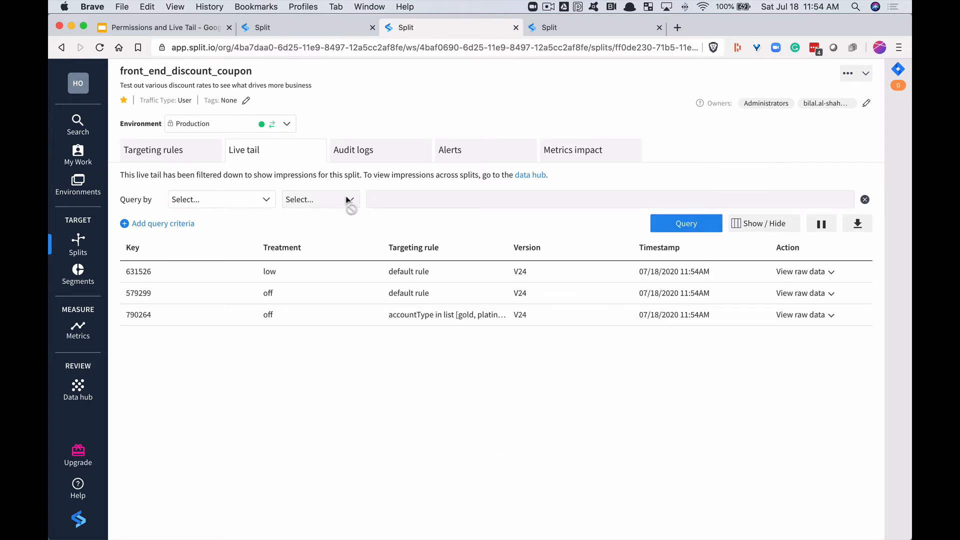
click(260, 199)
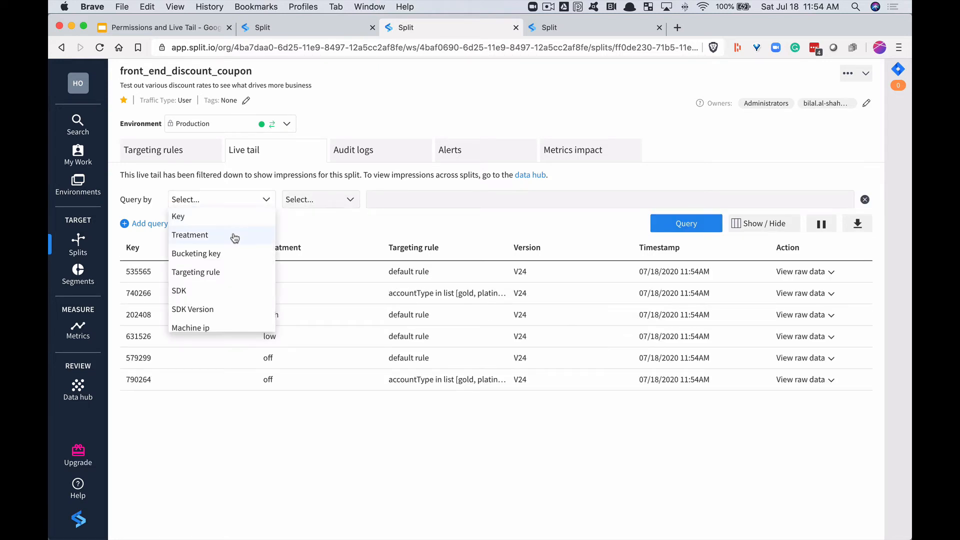
click(215, 272)
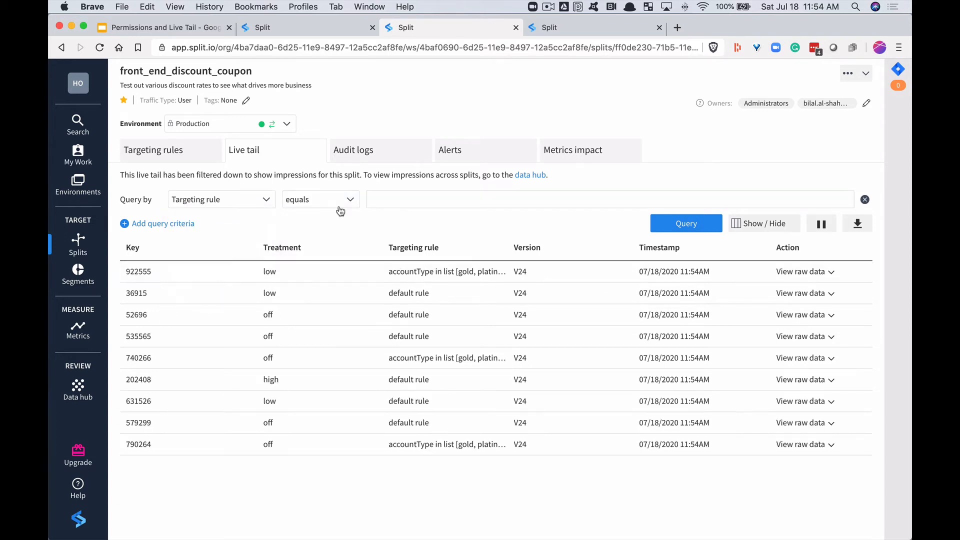
click(356, 202)
click(312, 272)
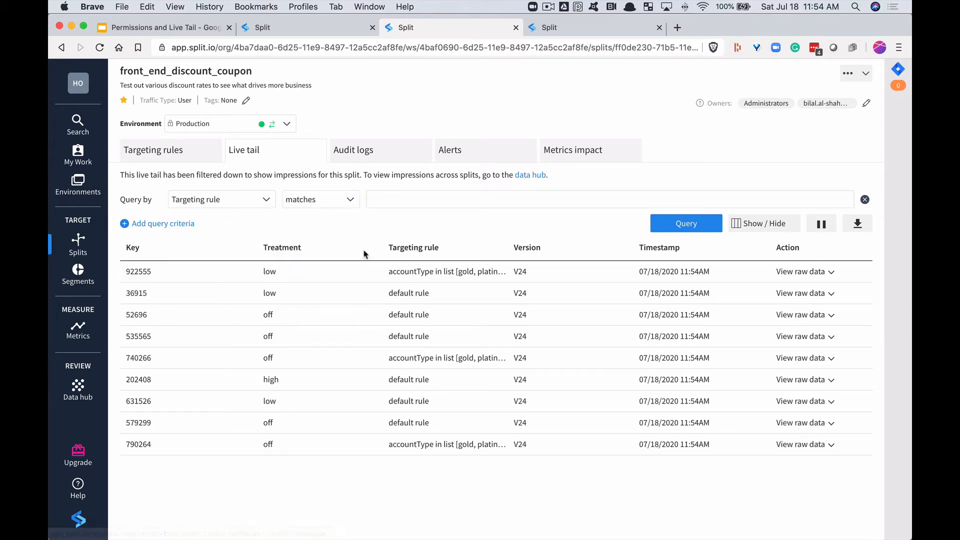
click(419, 195)
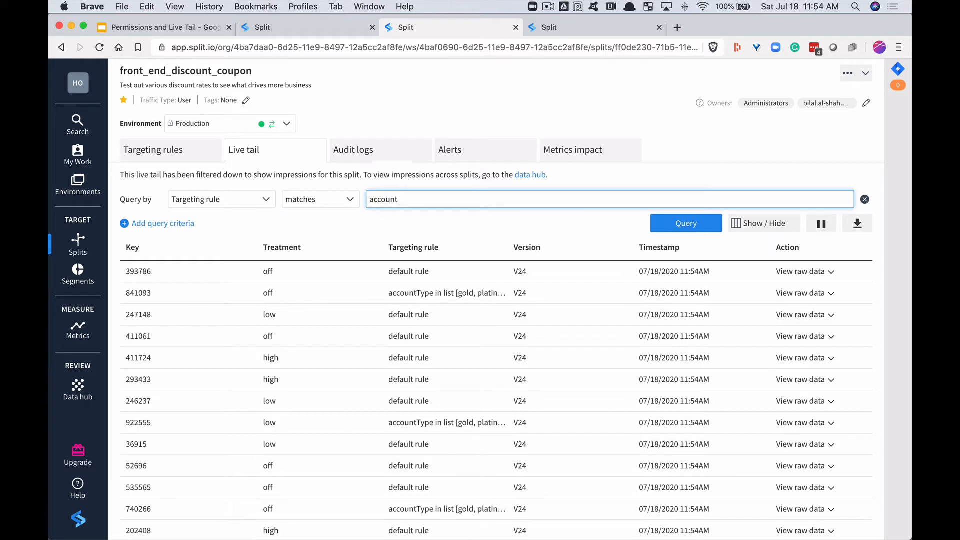
text(accountType)
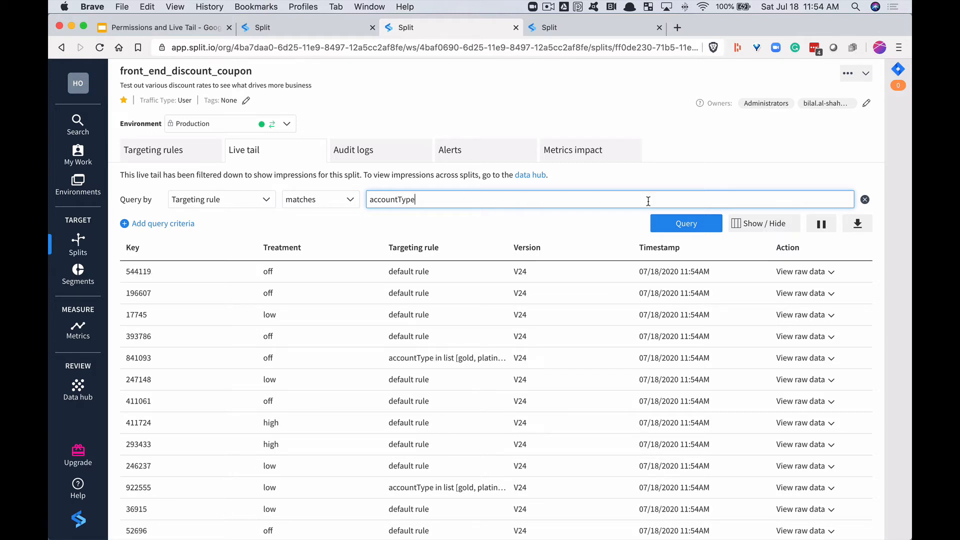
click(684, 227)
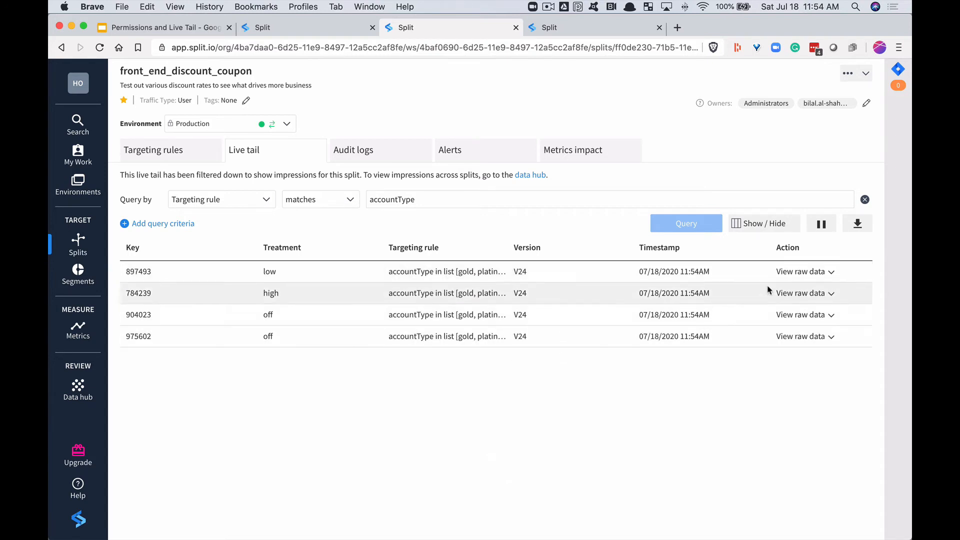
- Pause the live tail and examine the raw data of the first impression in the list
click(820, 225)
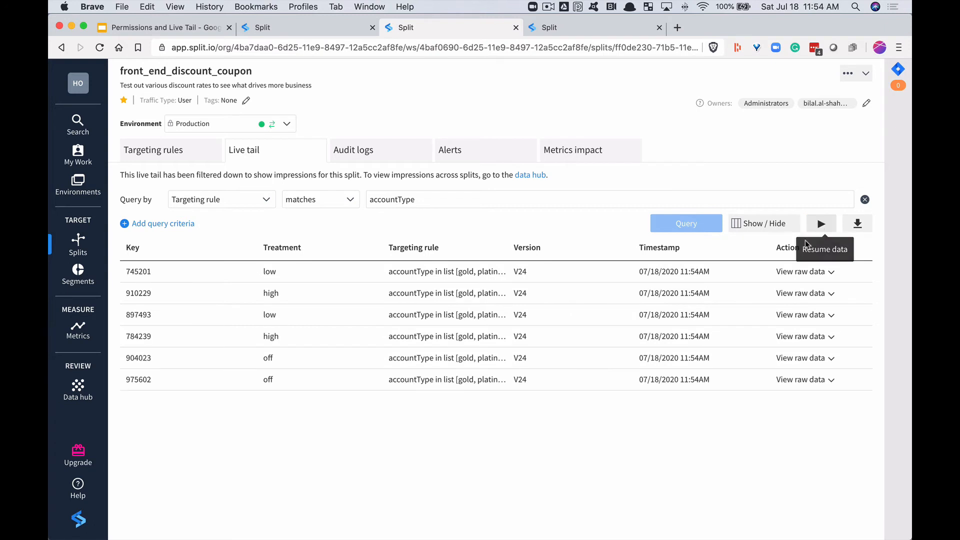
click(828, 273)
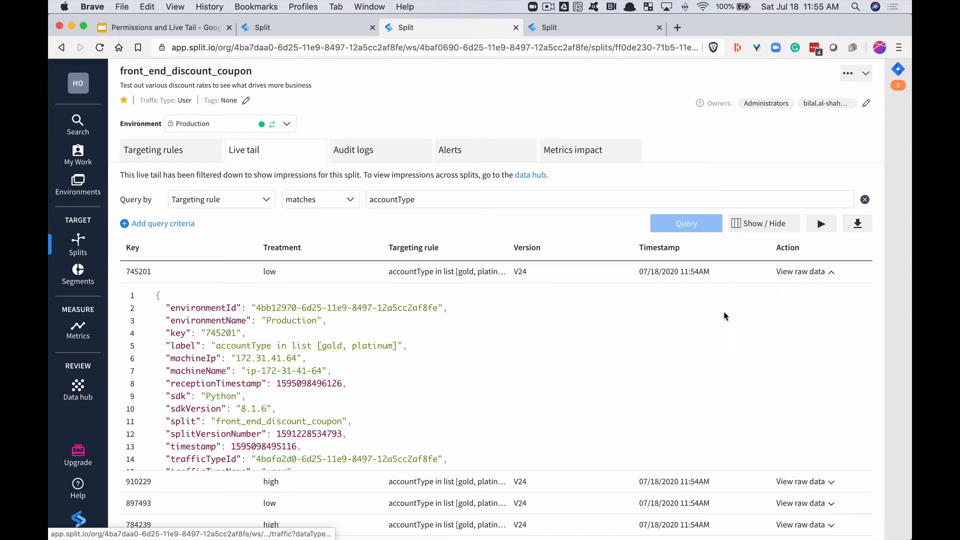
scroll(620, 343, down, 2)
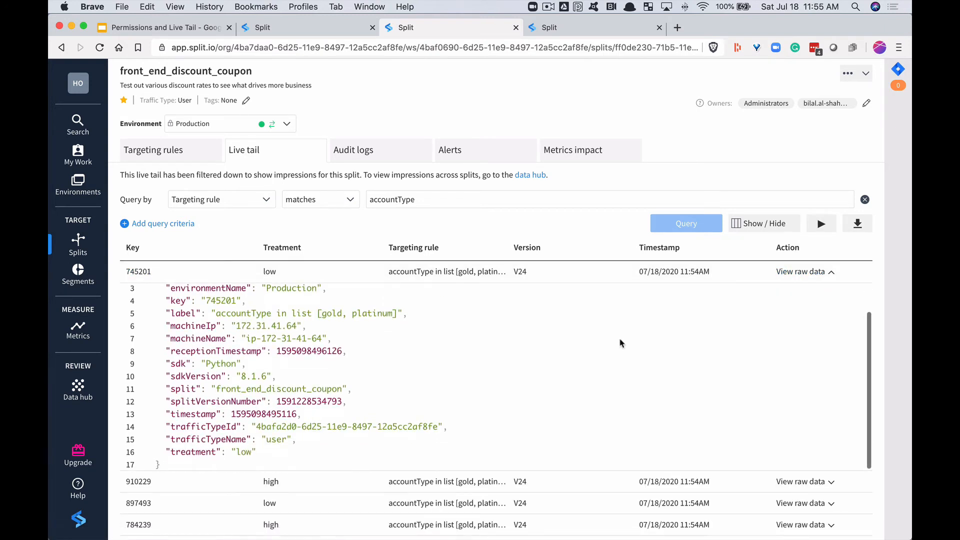
scroll(620, 343, up, 2)
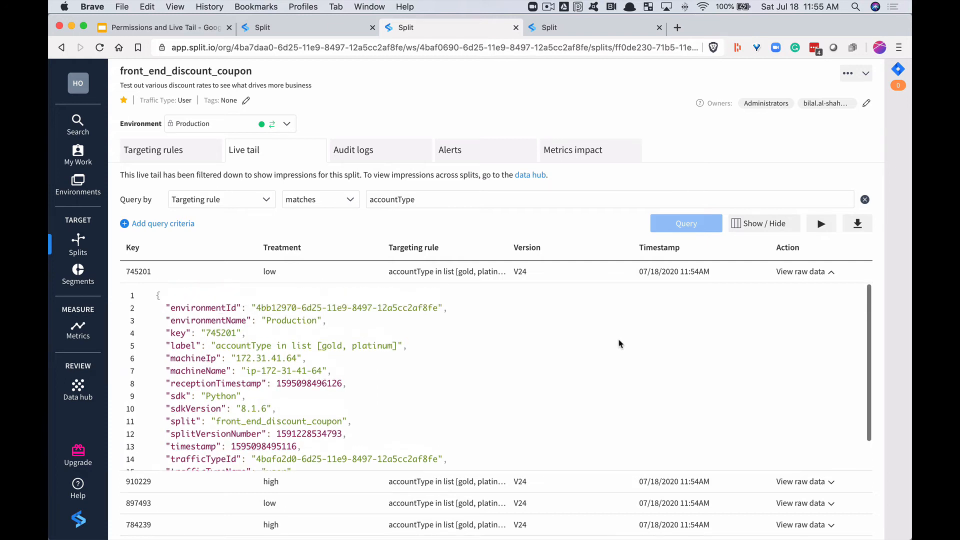
- Open the CSV download of the current live tail and cancel saving it
click(859, 225)
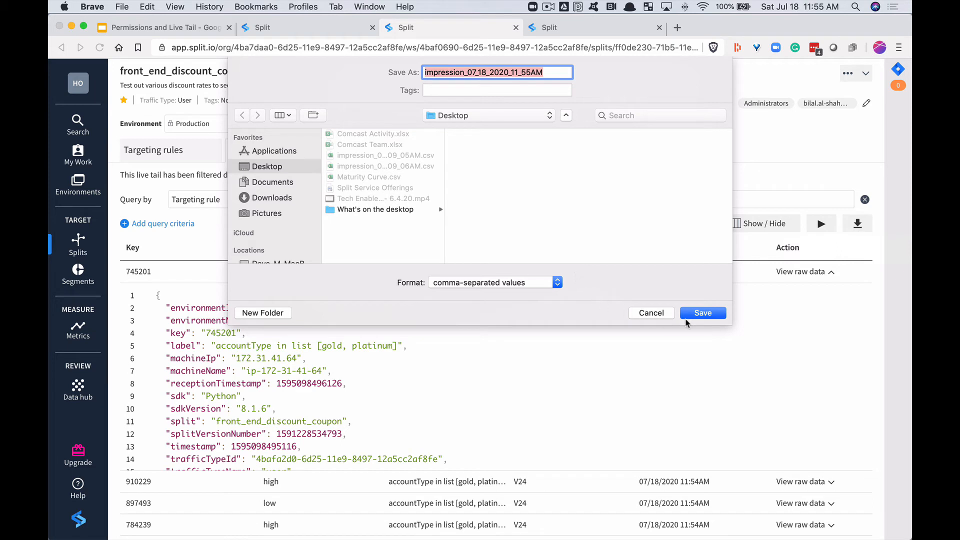
click(645, 314)
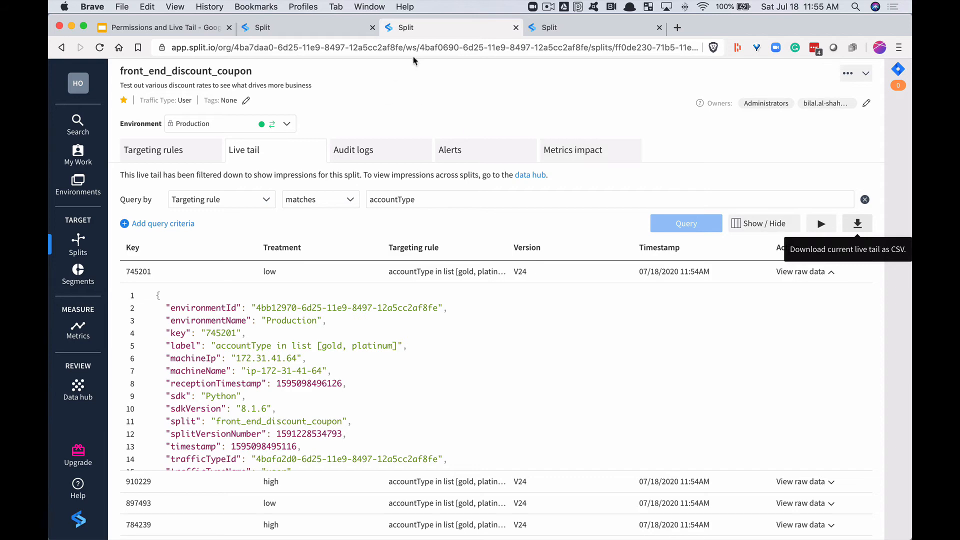
- Switch to the Data hub events live tail and add a query criterion for Event type id equals Booking
click(555, 29)
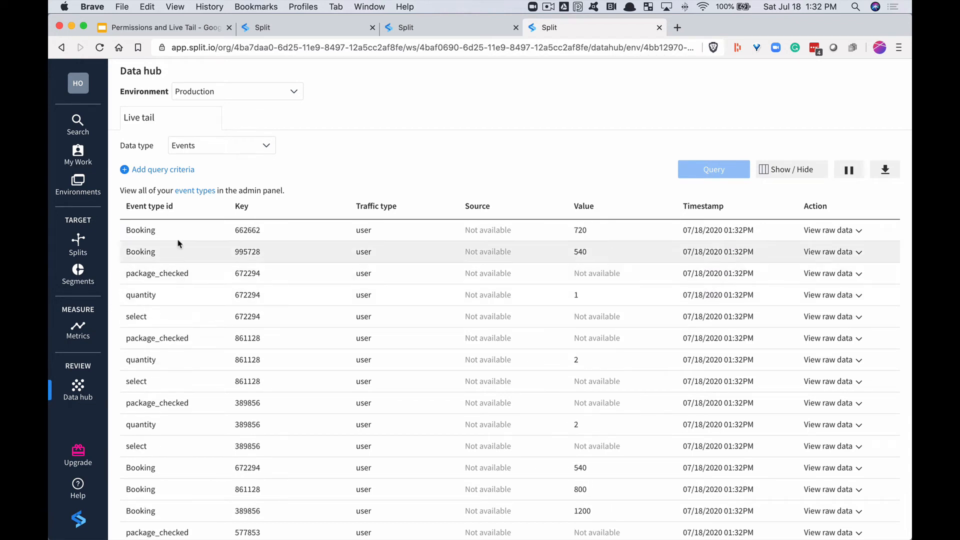
click(169, 170)
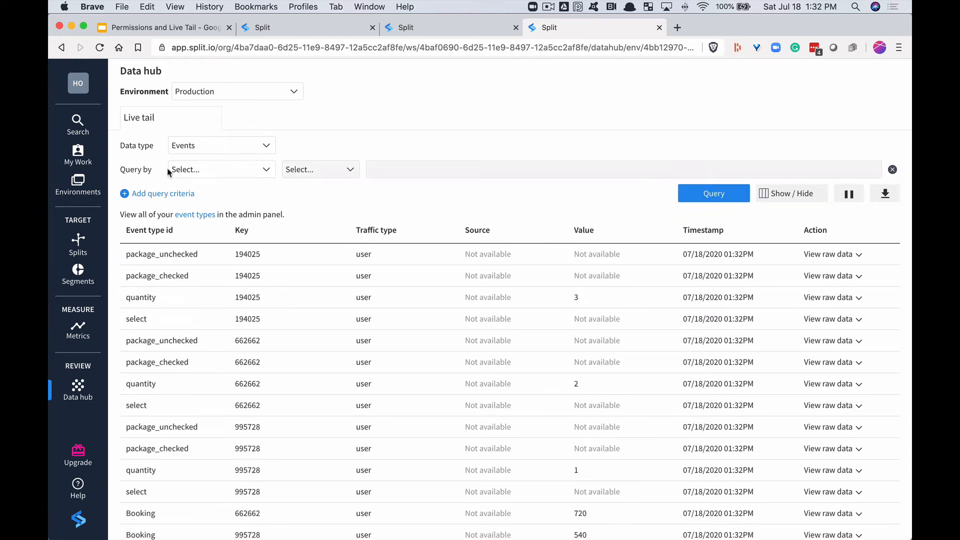
click(208, 169)
click(197, 221)
click(426, 170)
text(Booking)
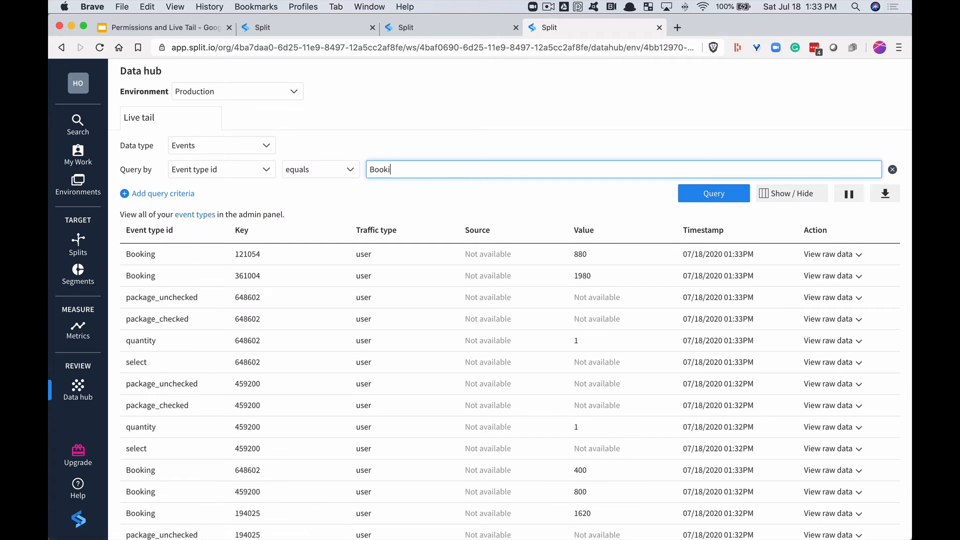
- Add an AND criterion for Value >= 1000 and run the events query
click(186, 193)
click(213, 194)
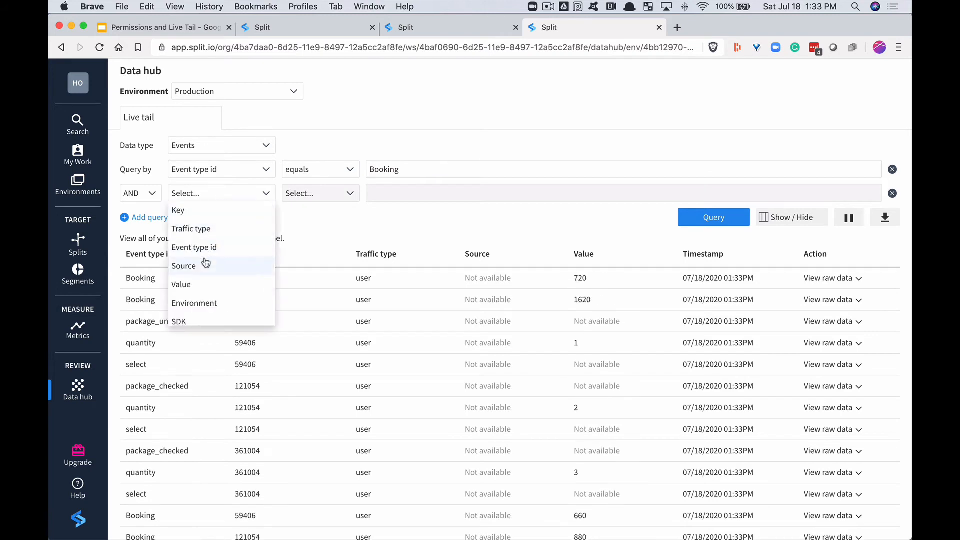
click(200, 283)
click(345, 194)
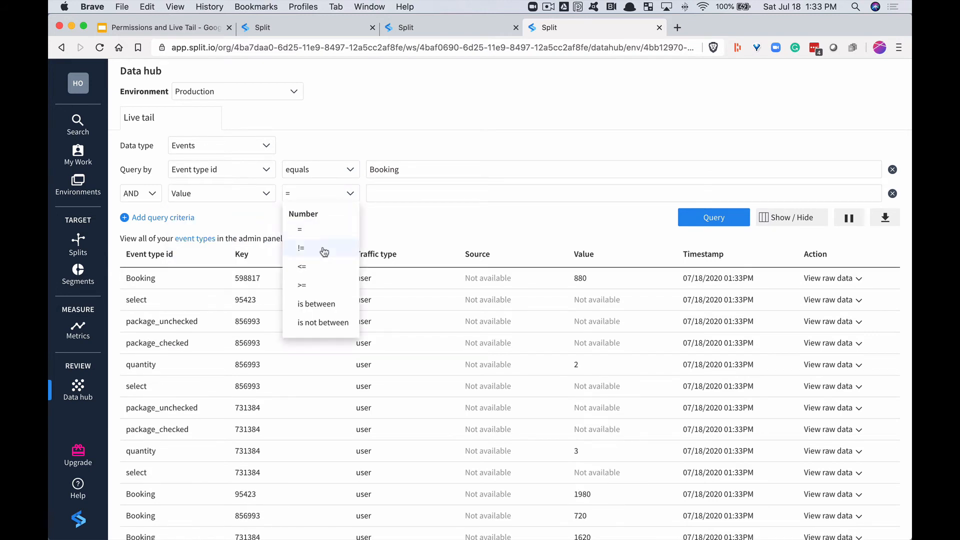
click(310, 290)
click(407, 192)
text(1000)
click(464, 223)
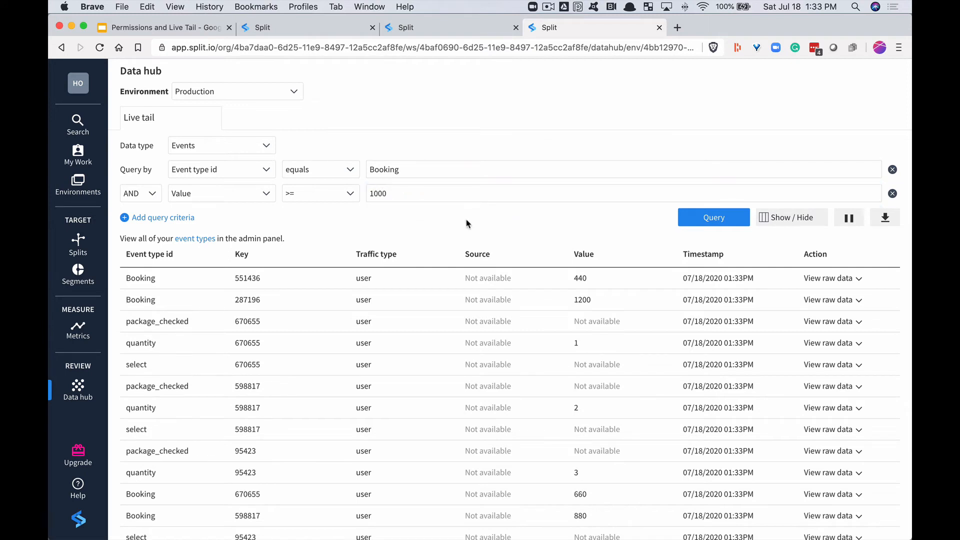
click(720, 219)
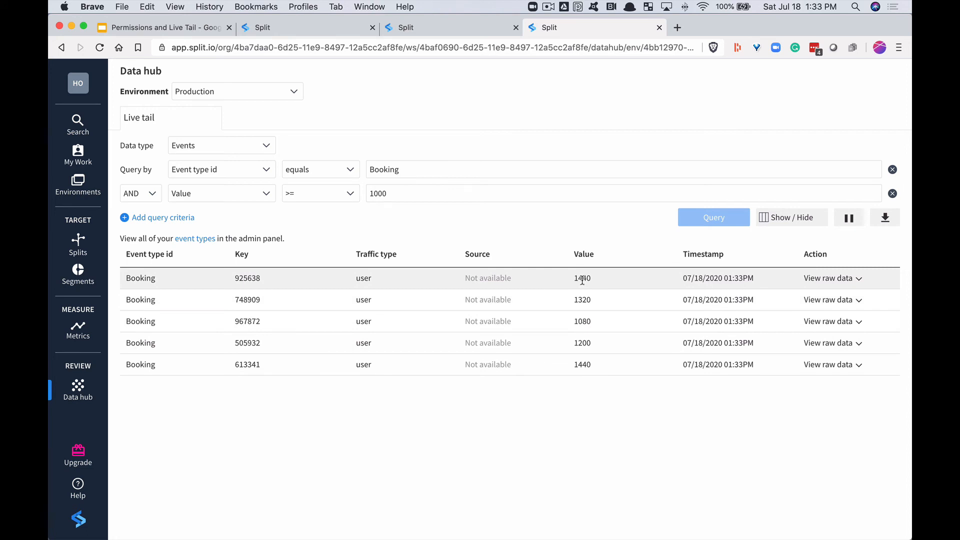
- Pause the events live tail and examine the raw data of the second Booking event, including its properties
click(844, 220)
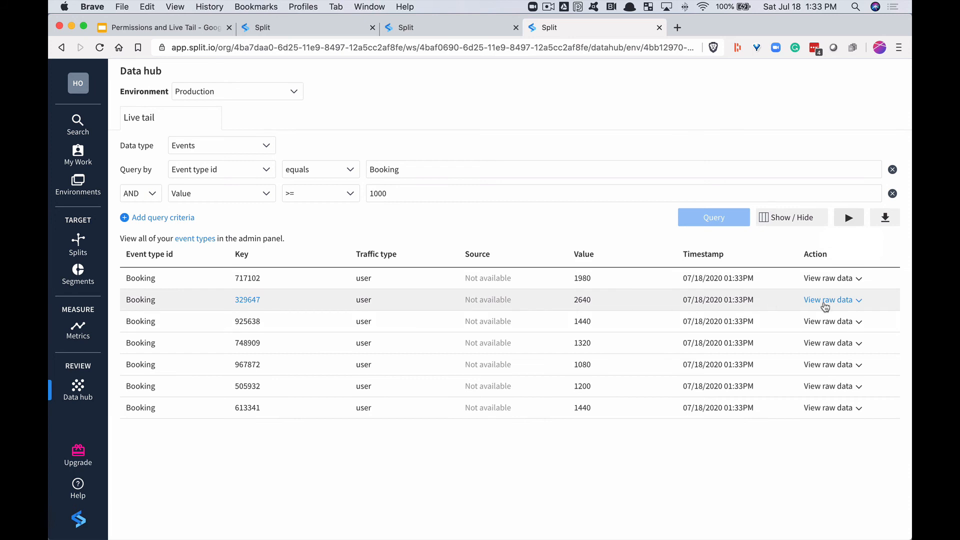
click(825, 301)
scroll(625, 370, down, 2)
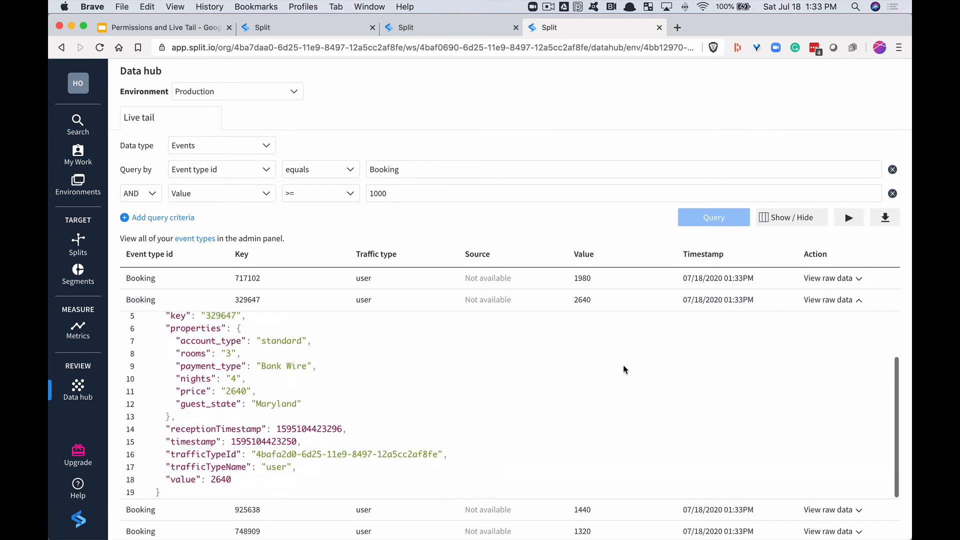
- Collapse the raw data of the second Booking event and open the details page of that event's user key
scroll(602, 380, up, 1)
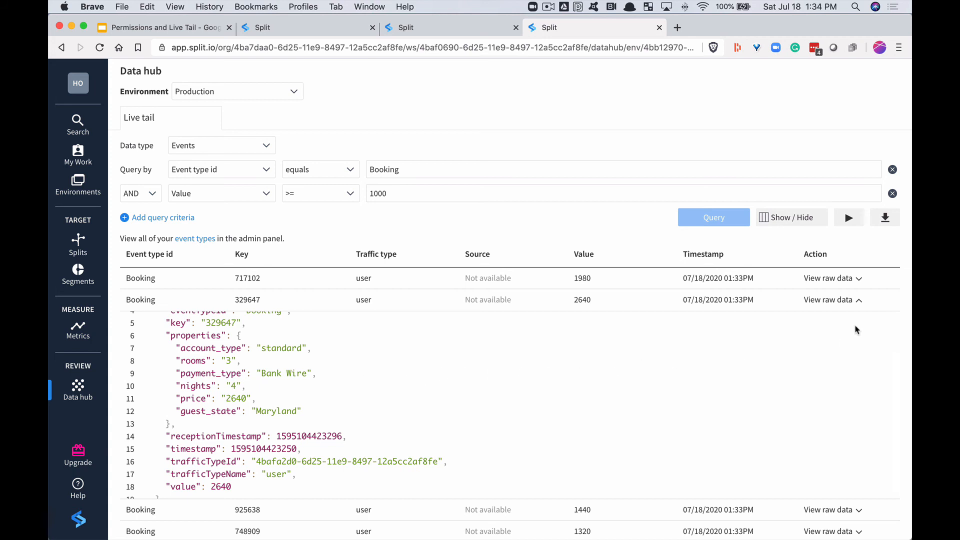
click(857, 303)
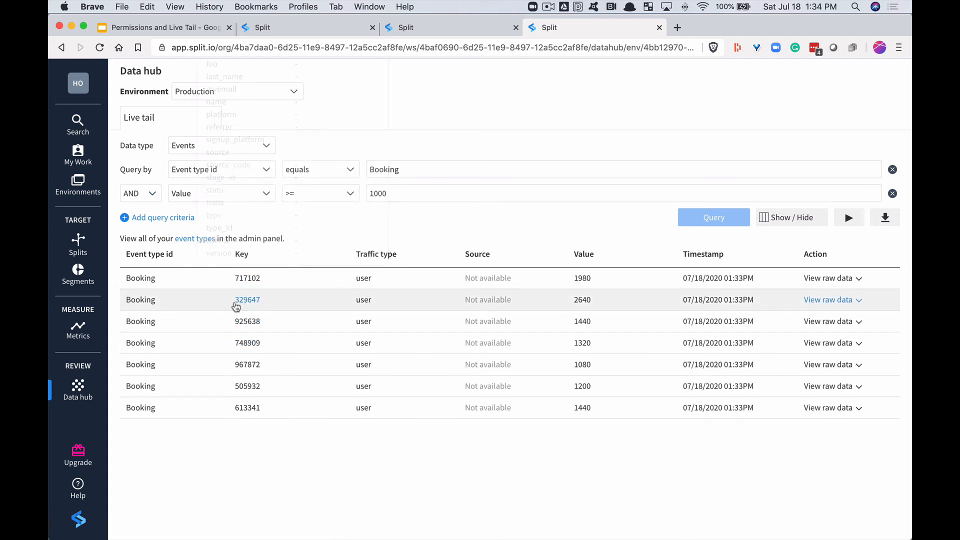
click(245, 300)
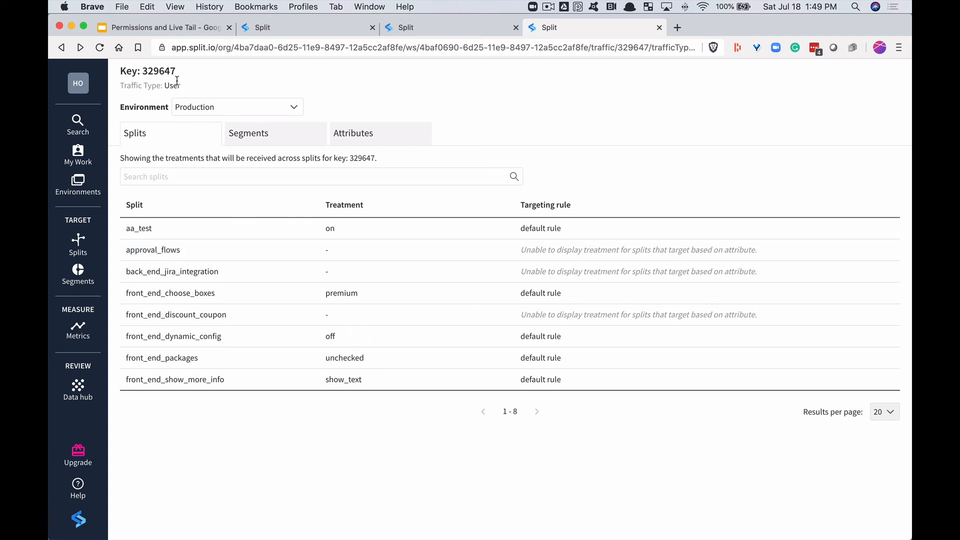
- Search globally for a user key by the person's first name and view the segments associated with that key
mouse_move(91, 158)
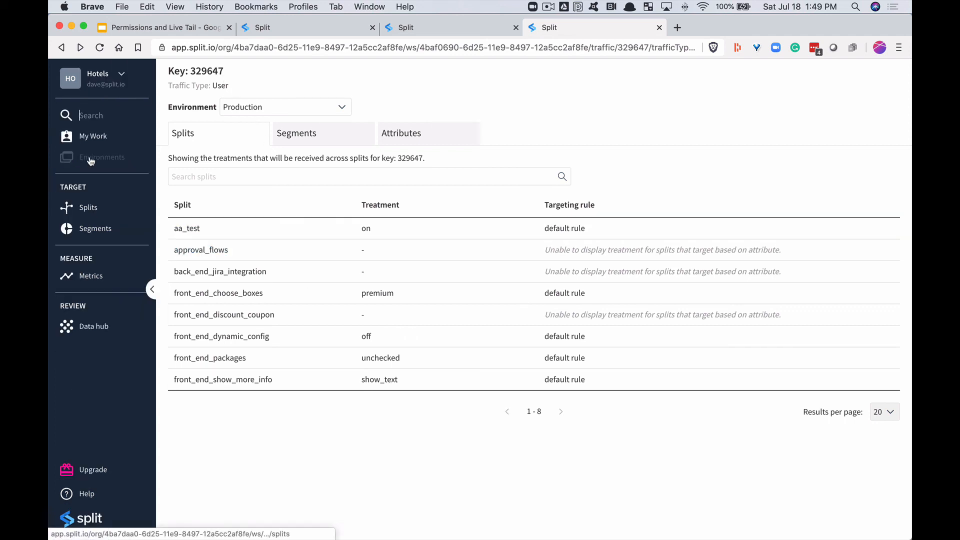
click(92, 115)
text(dave)
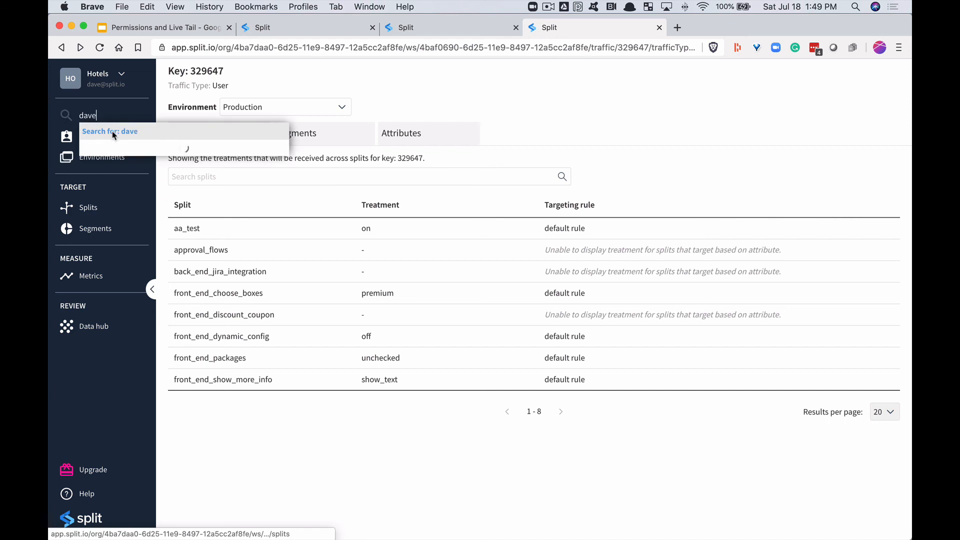
click(112, 146)
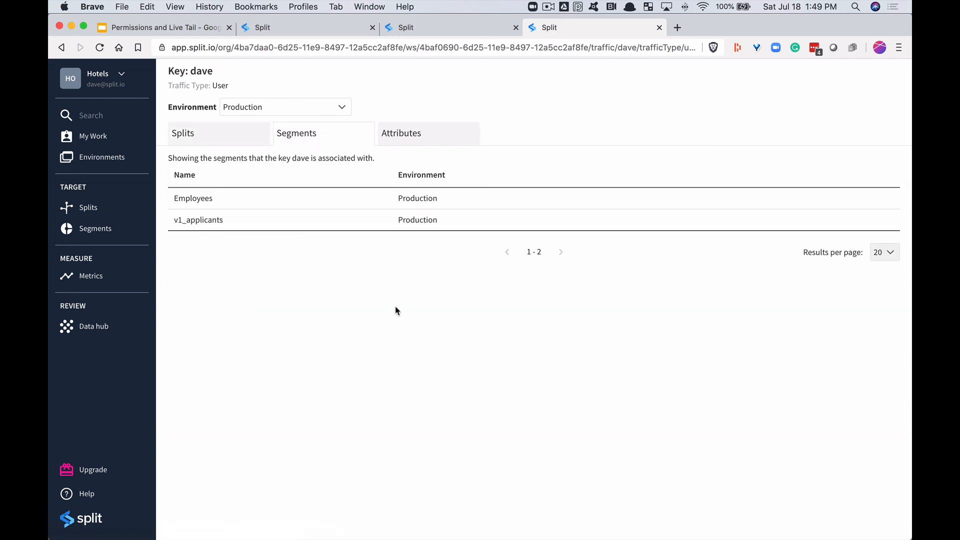
- Switch to the full-screen slide presentation at the help.split.io resources slide
key(ctrl+Right)
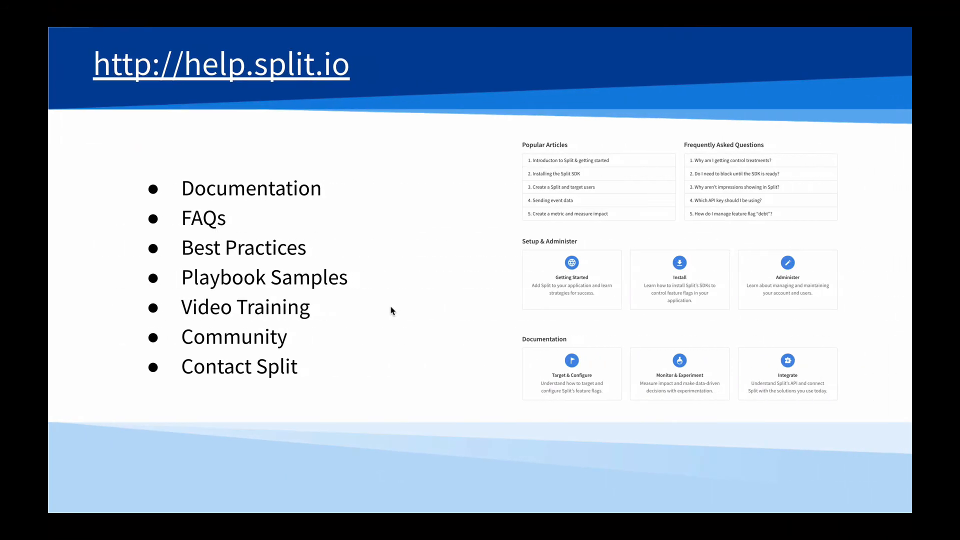